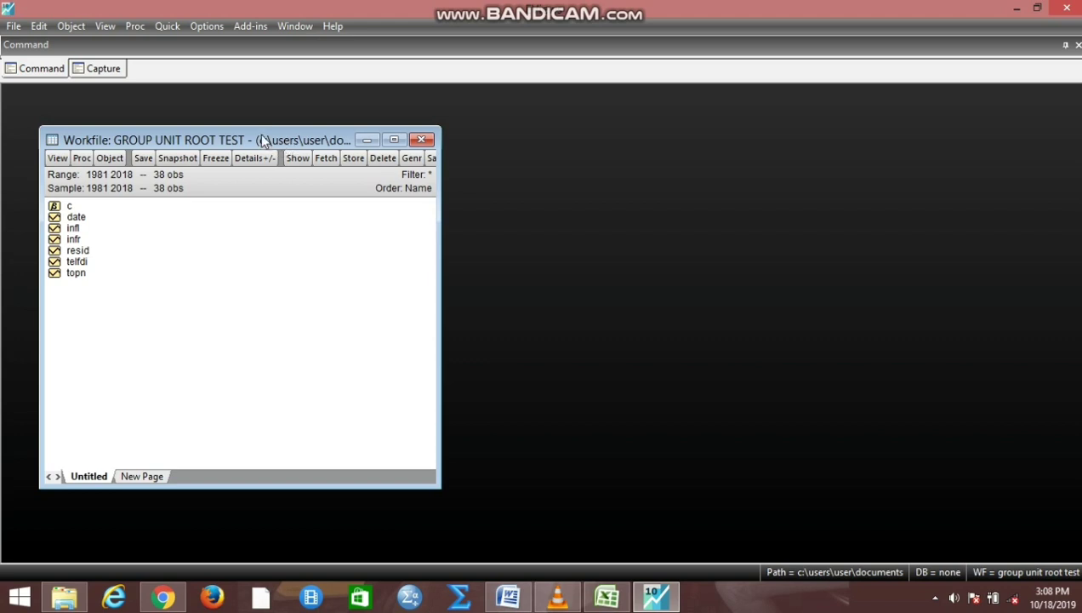
Move the workfile window aside and inspect the urall add-in entry in the Add-in Manager.
drag(263, 140, 245, 180)
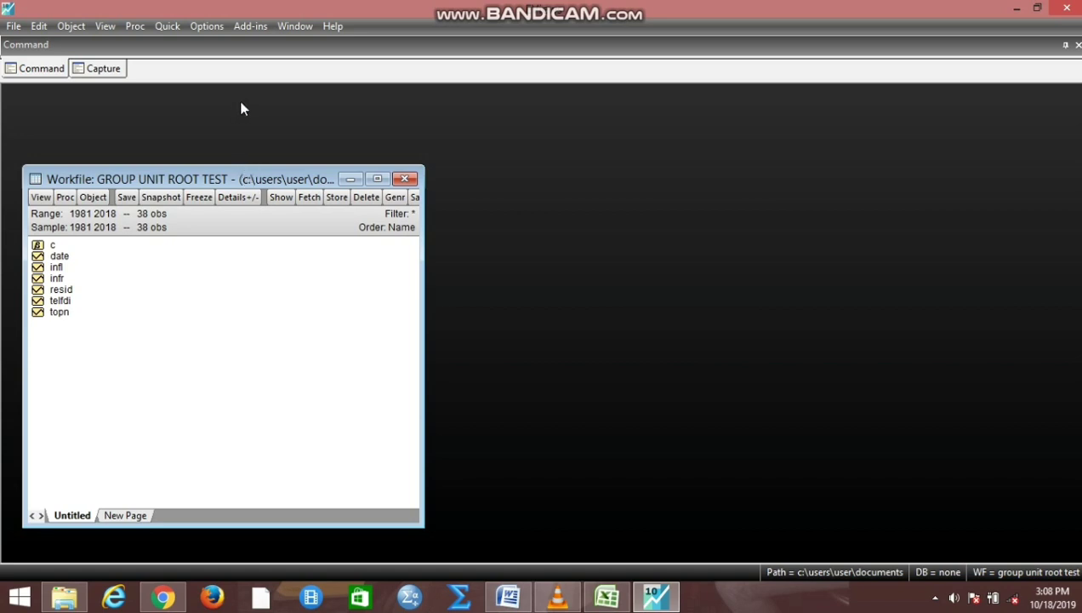
click(256, 27)
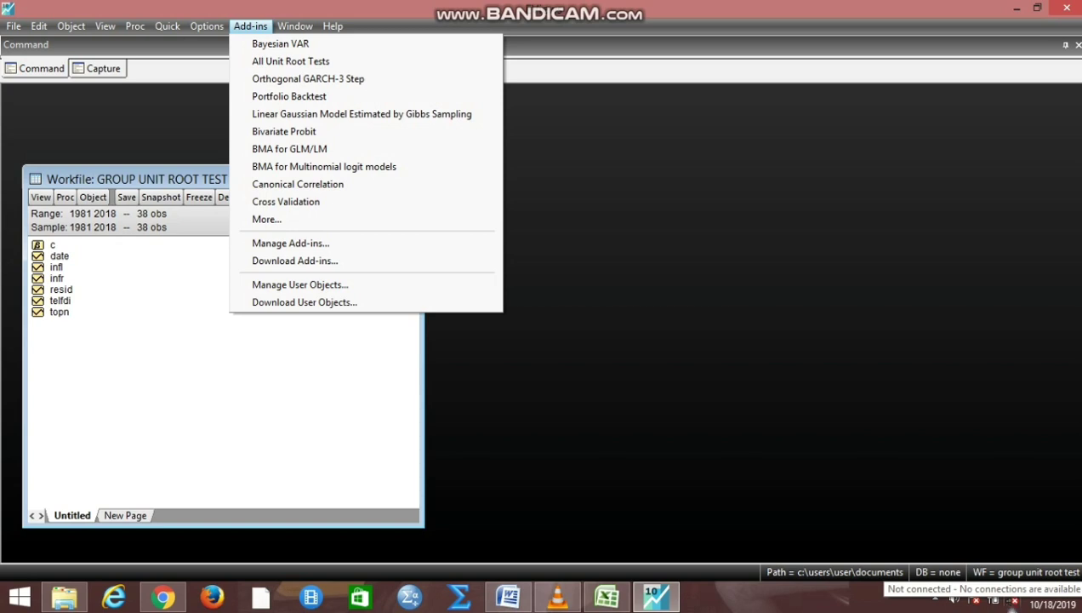
click(290, 243)
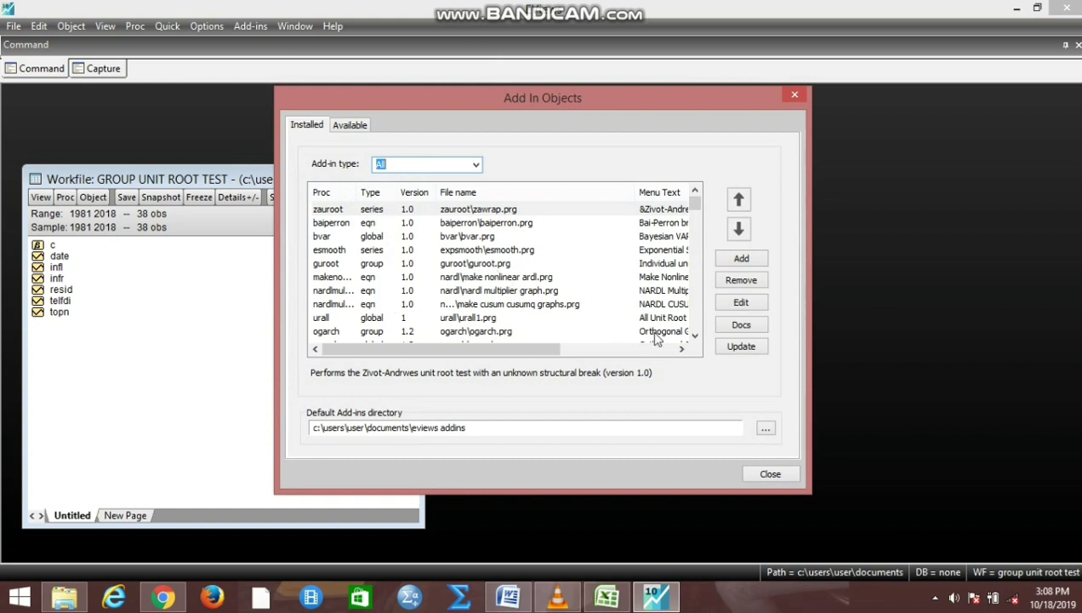
click(341, 321)
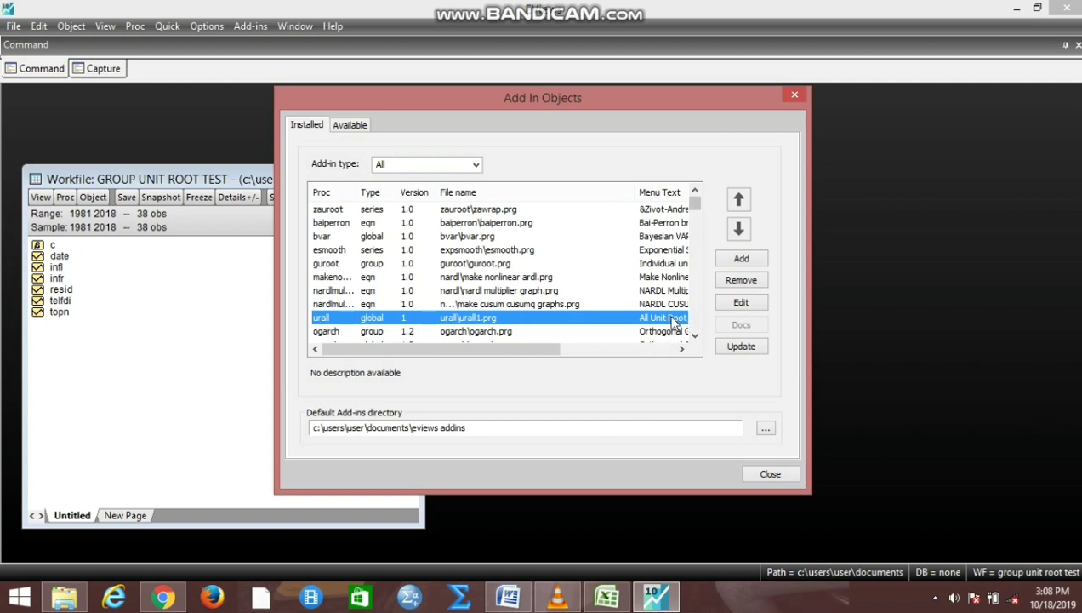
click(682, 350)
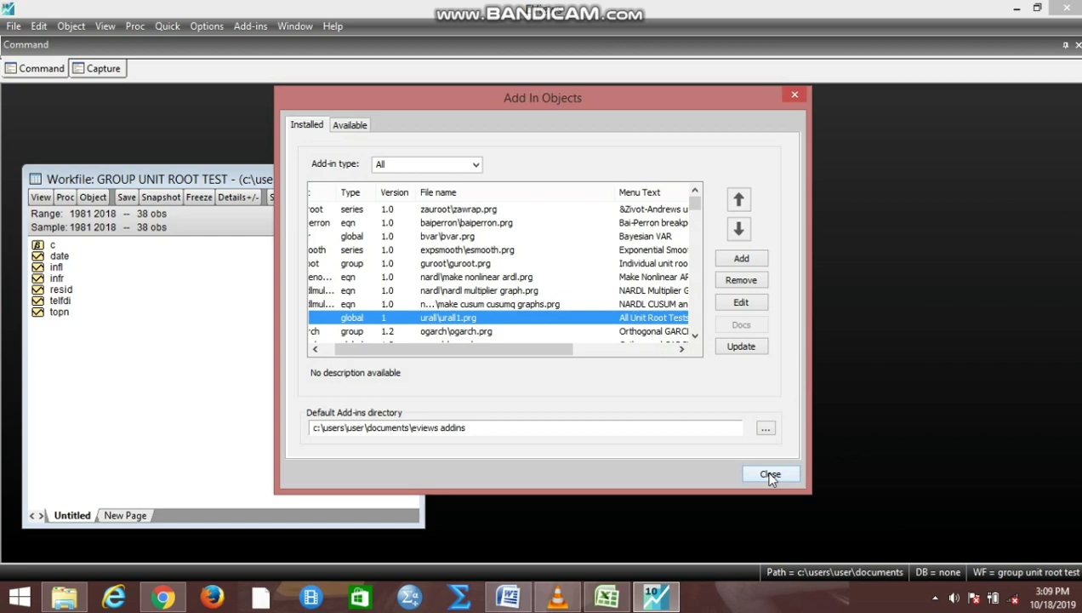
click(771, 475)
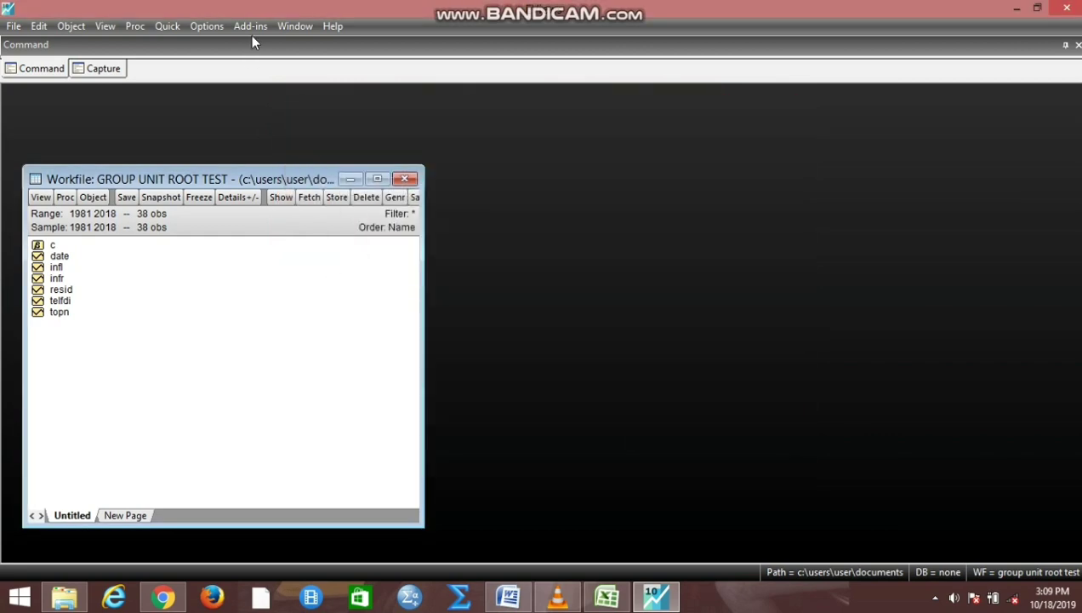
Select the infl, infr, telfdi and topn series in the workfile, then clear the selection.
click(57, 271)
click(57, 278)
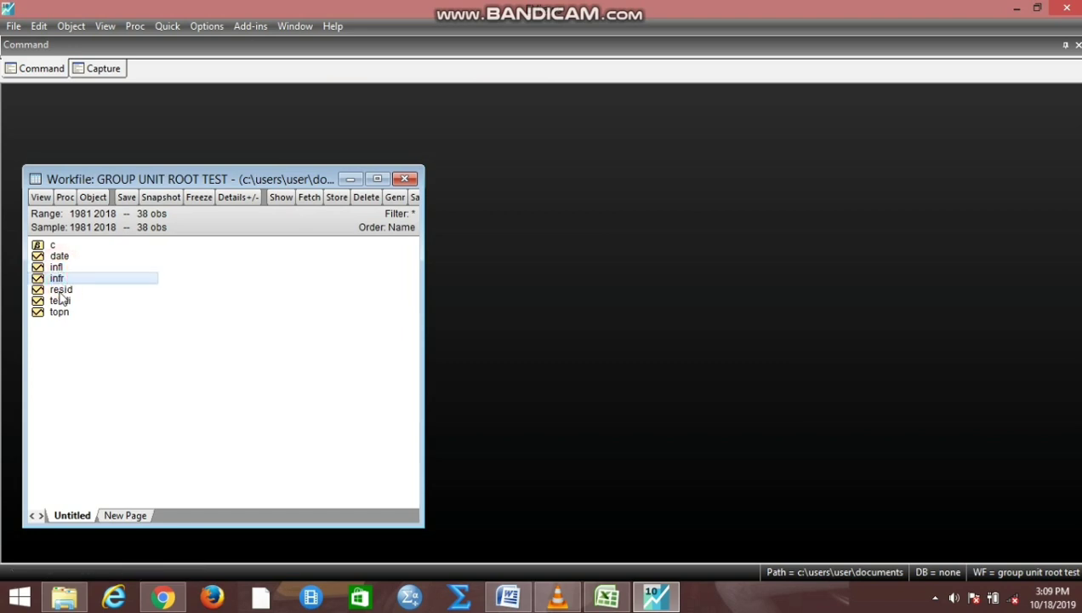
click(61, 302)
click(60, 311)
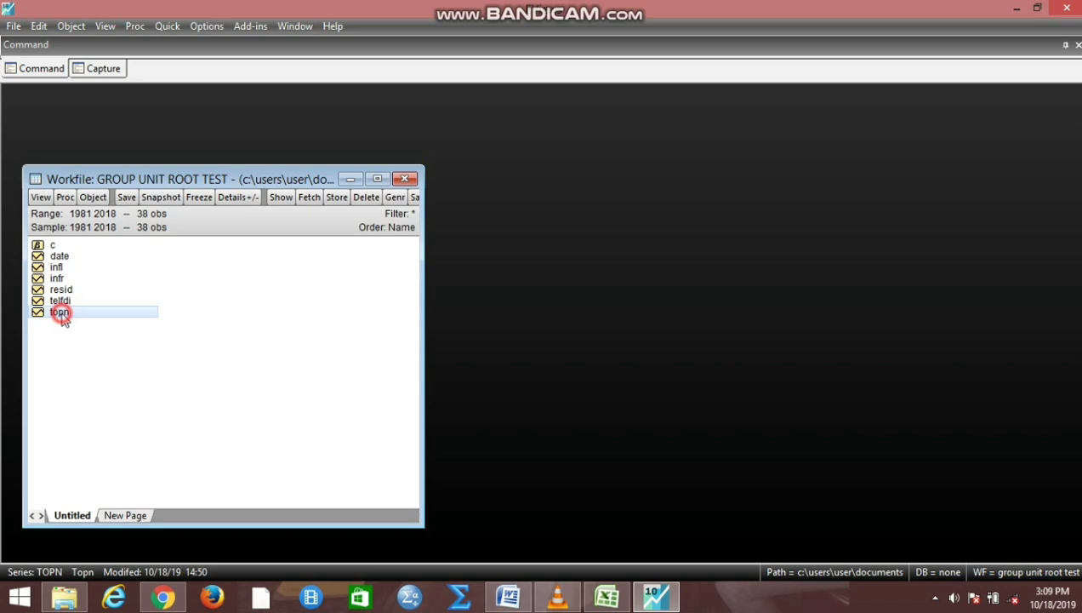
click(198, 395)
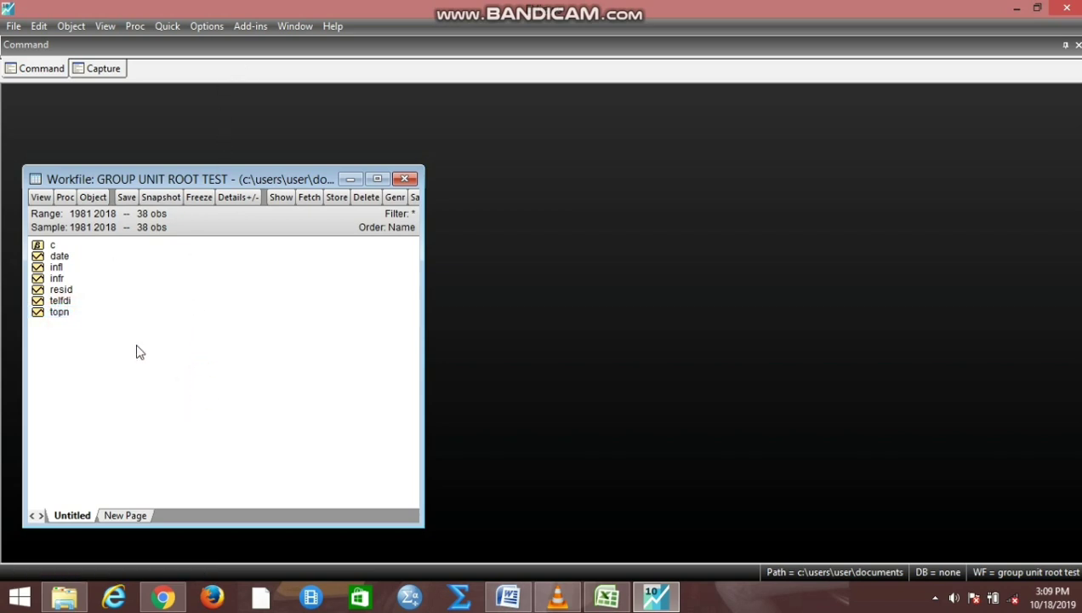
Run an ADF unit root test on the TOPN series at level.
double_click(60, 313)
click(72, 169)
click(109, 305)
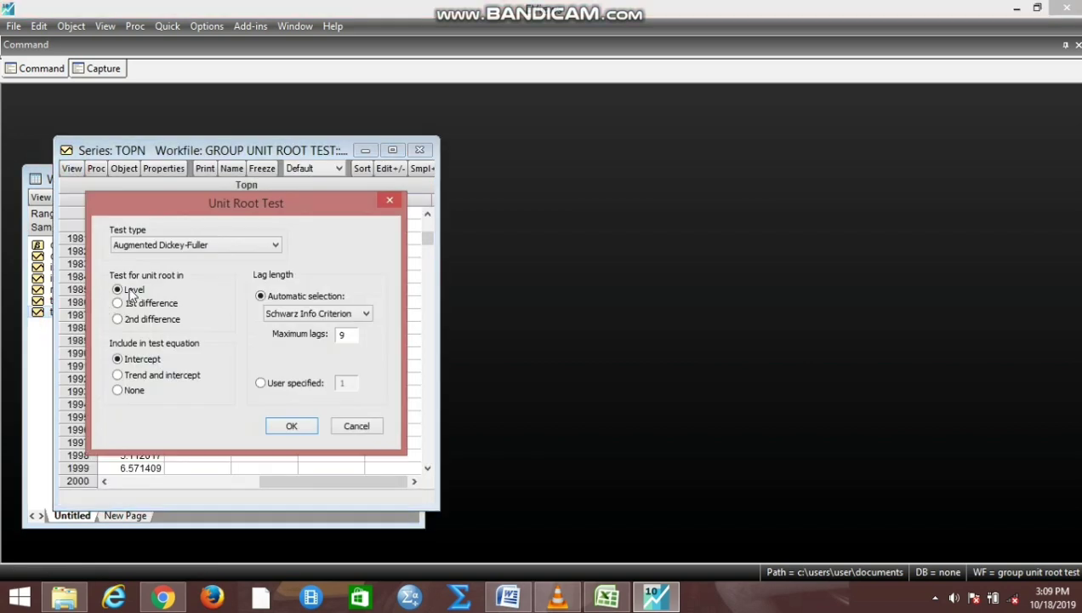
click(286, 427)
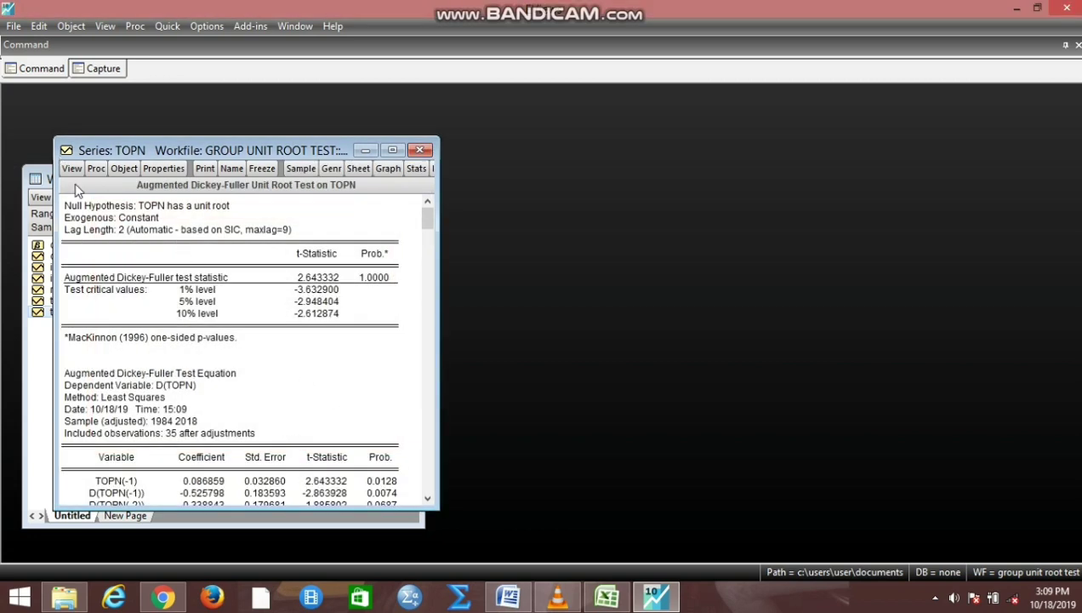
Rerun the ADF test on TOPN in first difference and close the series window.
click(73, 171)
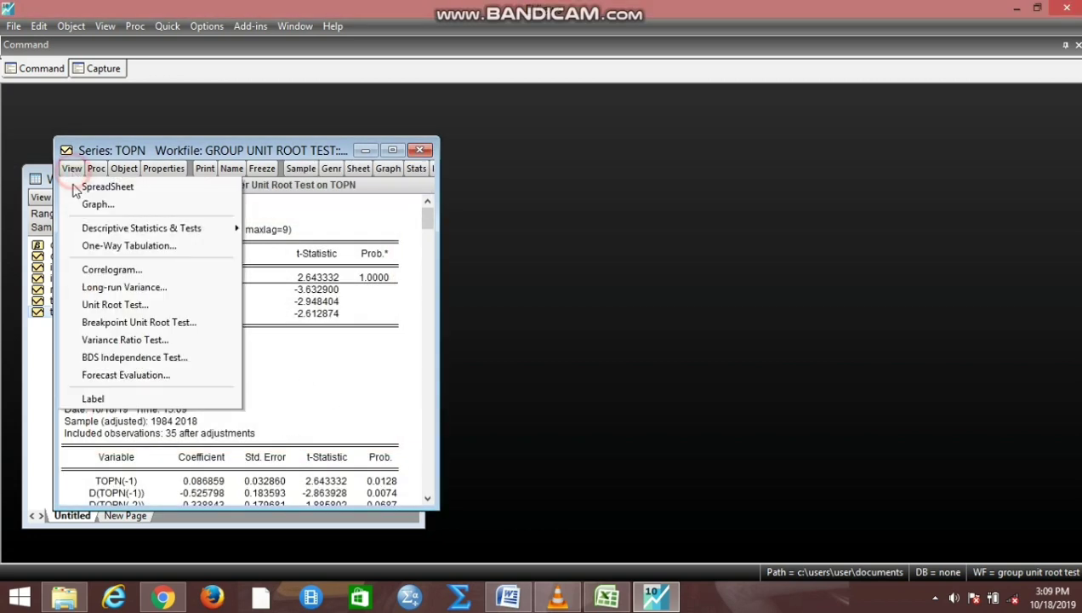
click(116, 305)
click(118, 303)
click(292, 425)
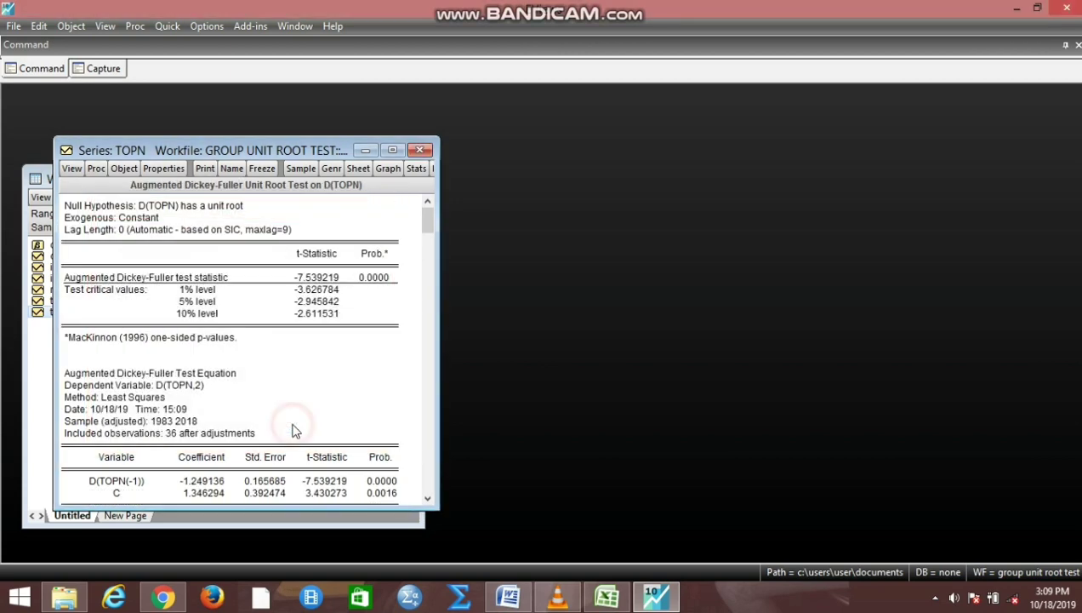
click(420, 150)
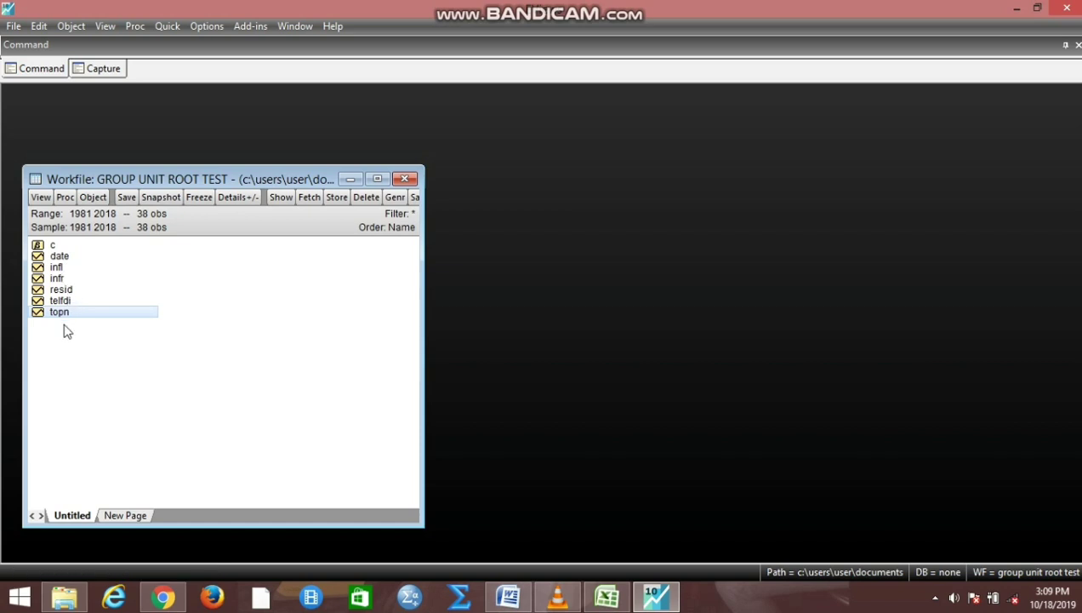
Launch the All Unit Root Tests add-in with variables 'infl infr telfdi topn'.
click(87, 349)
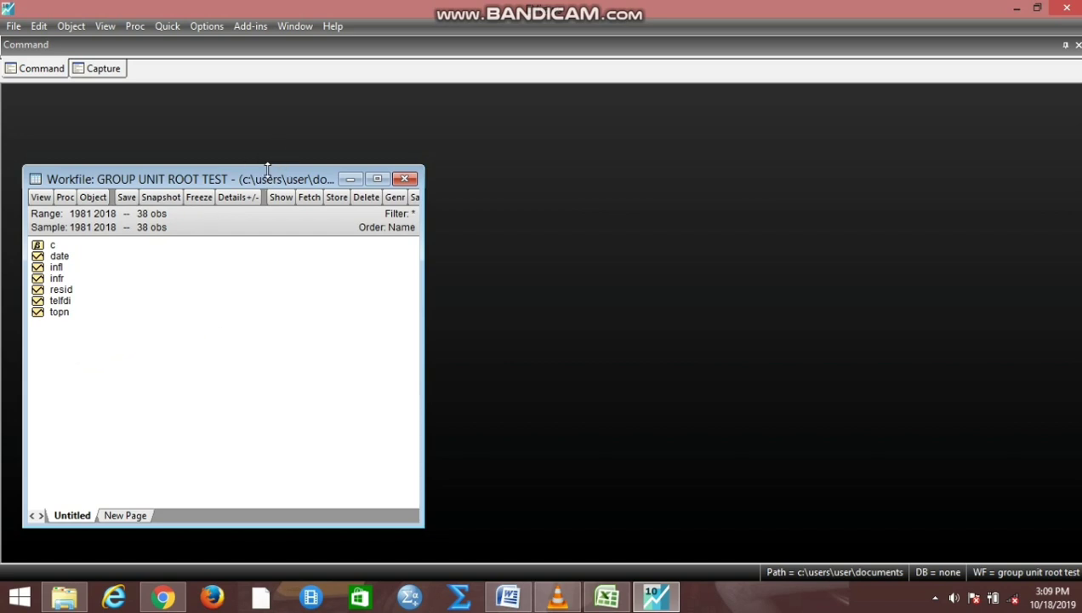
click(252, 28)
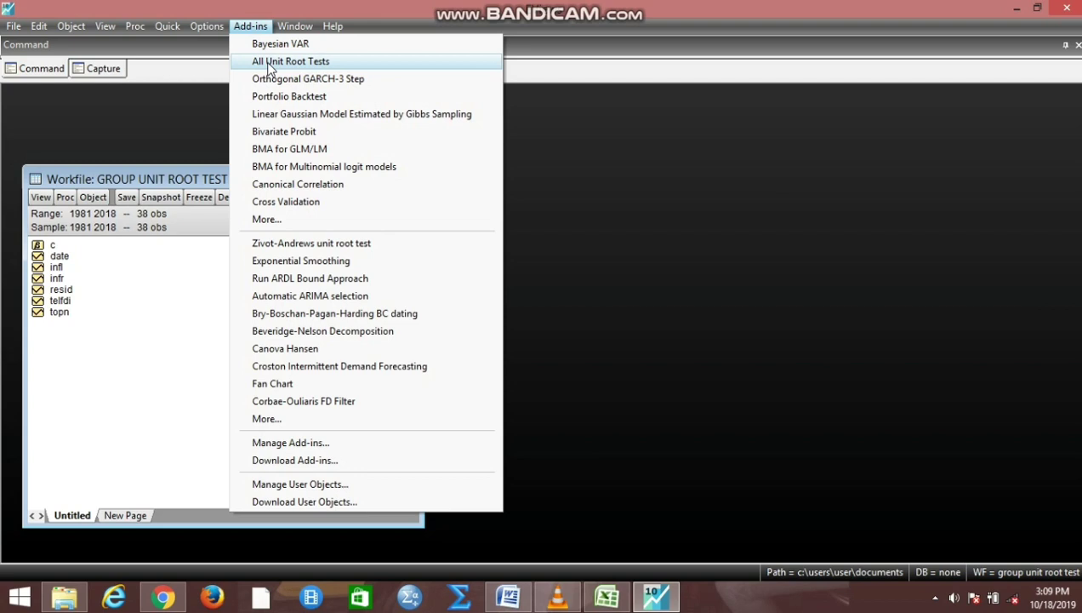
click(269, 64)
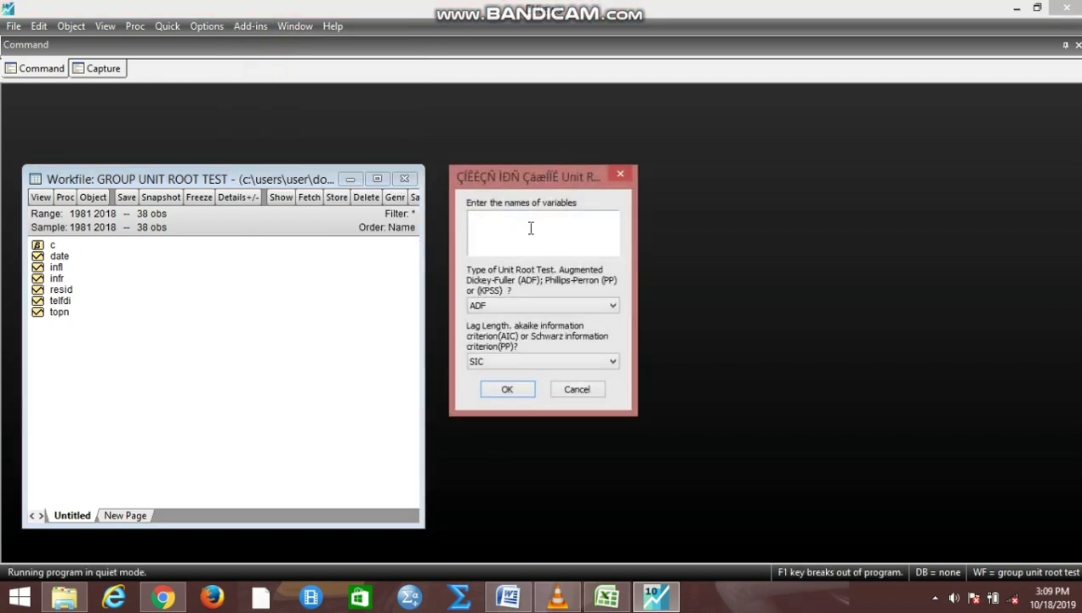
text(infl infr telfdi topn)
Keep ADF as the test type and SIC as the lag length criterion.
click(527, 305)
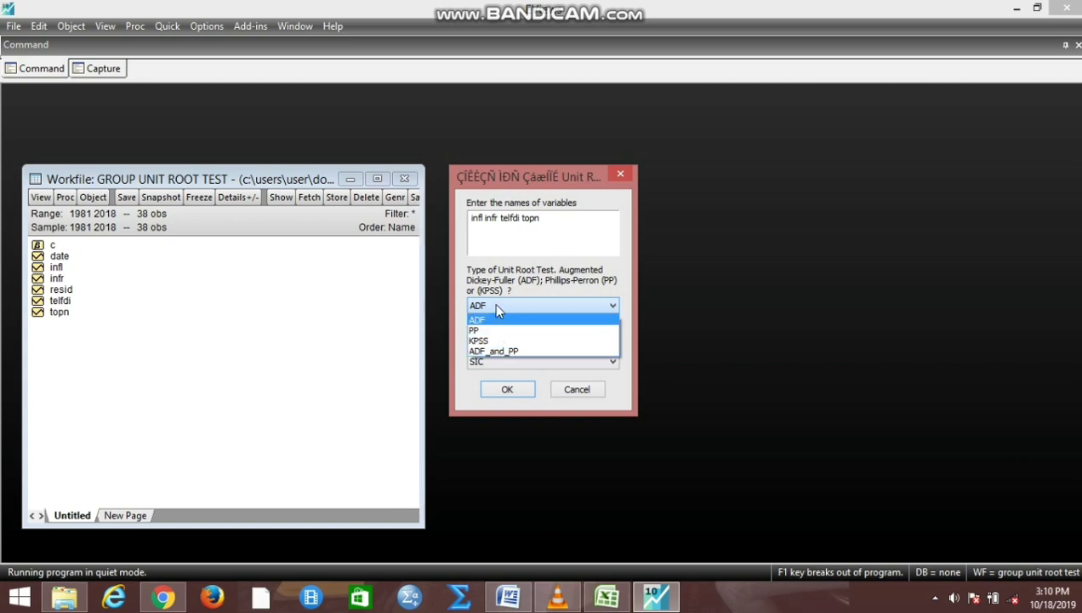
click(498, 309)
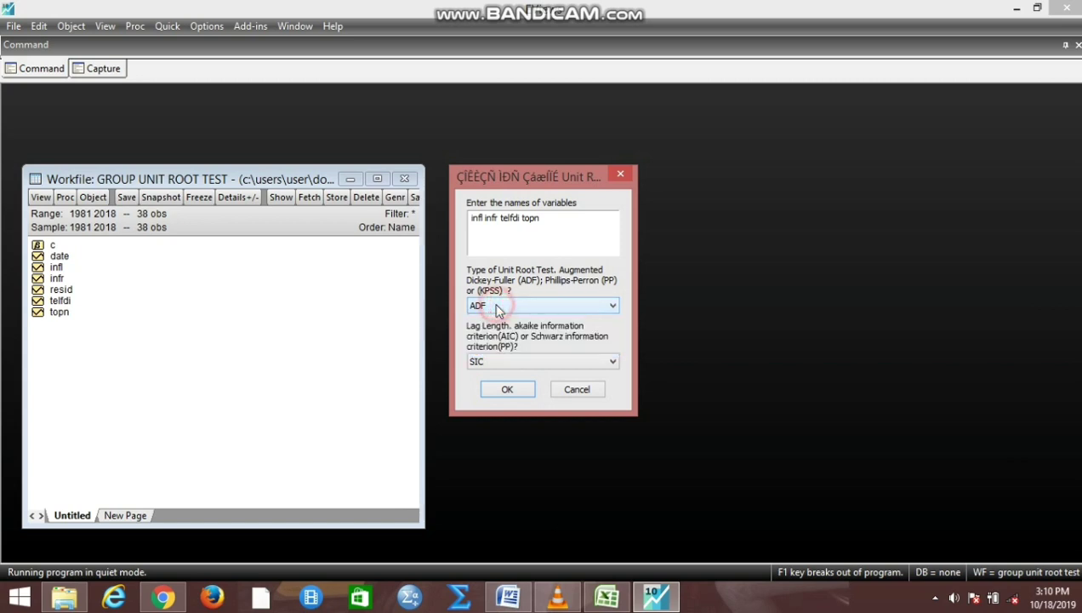
click(515, 364)
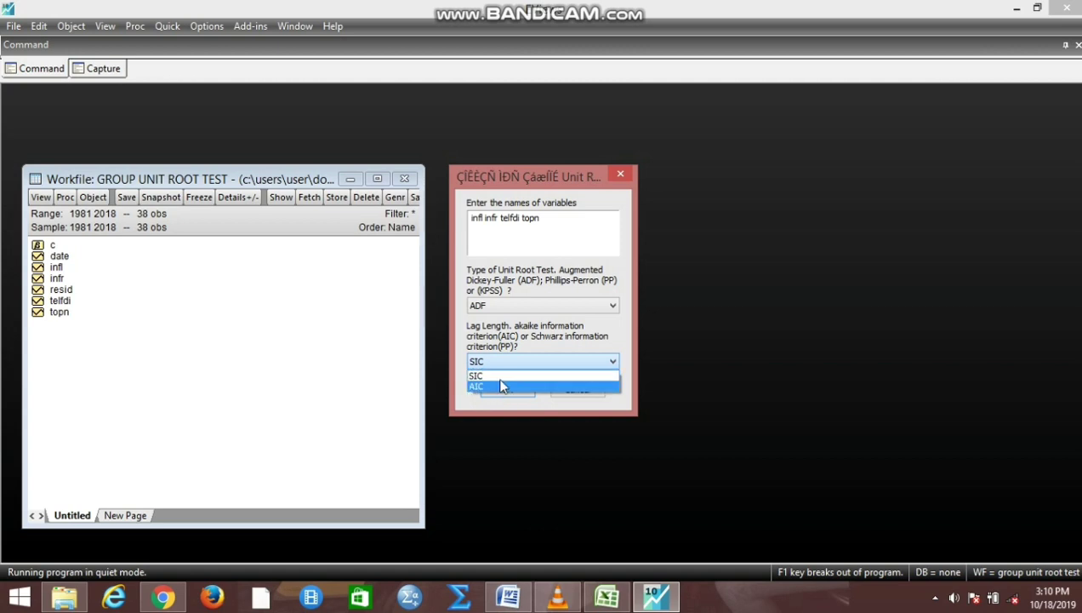
click(506, 377)
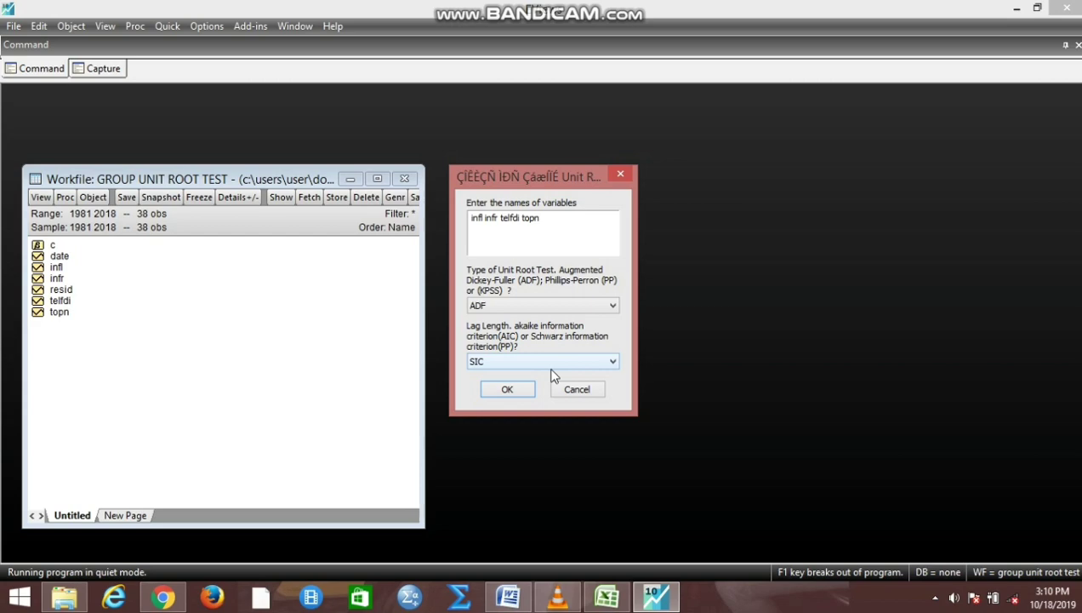
Run the add-in, maximize the UNITROOT table, and inspect the INFL t-statistic in cell C5.
click(514, 391)
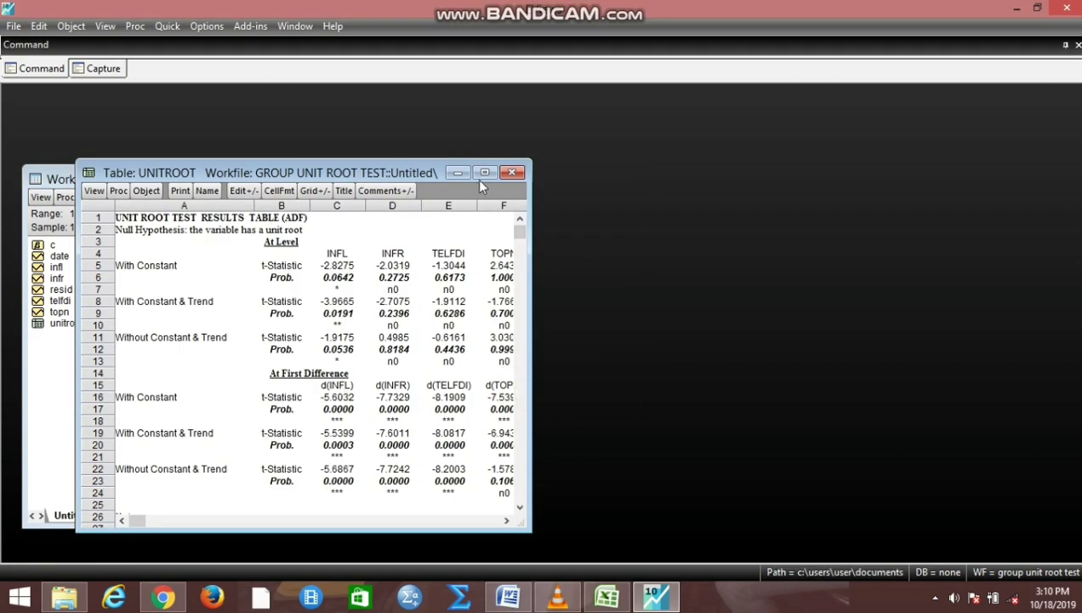
click(484, 173)
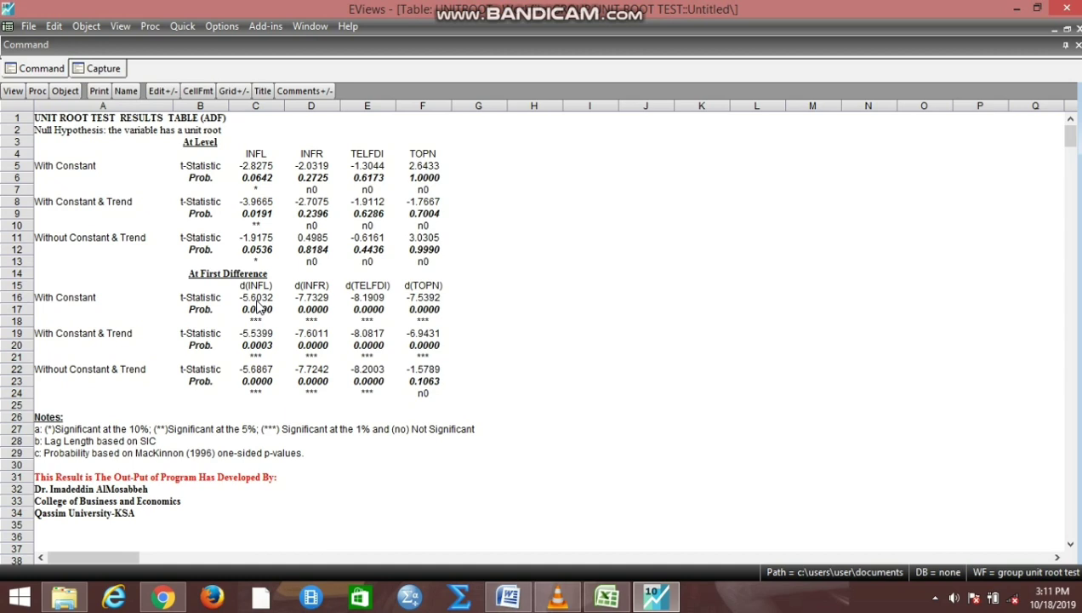
click(260, 166)
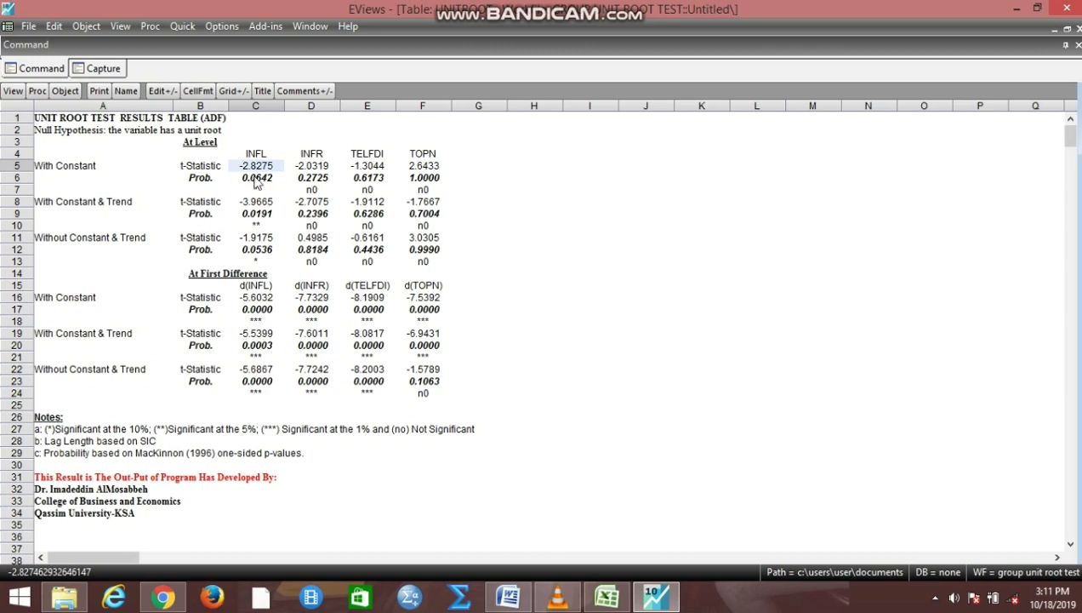
Restore the UNITROOT table, run INFL's level ADF test beside it, and widen column C.
click(1066, 31)
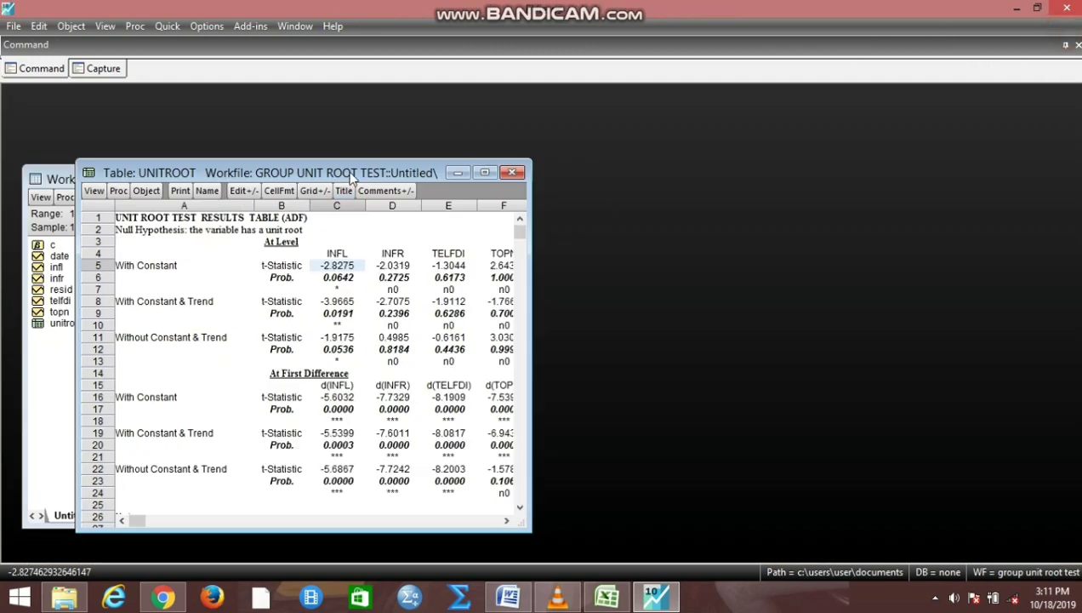
drag(347, 173, 822, 114)
double_click(57, 267)
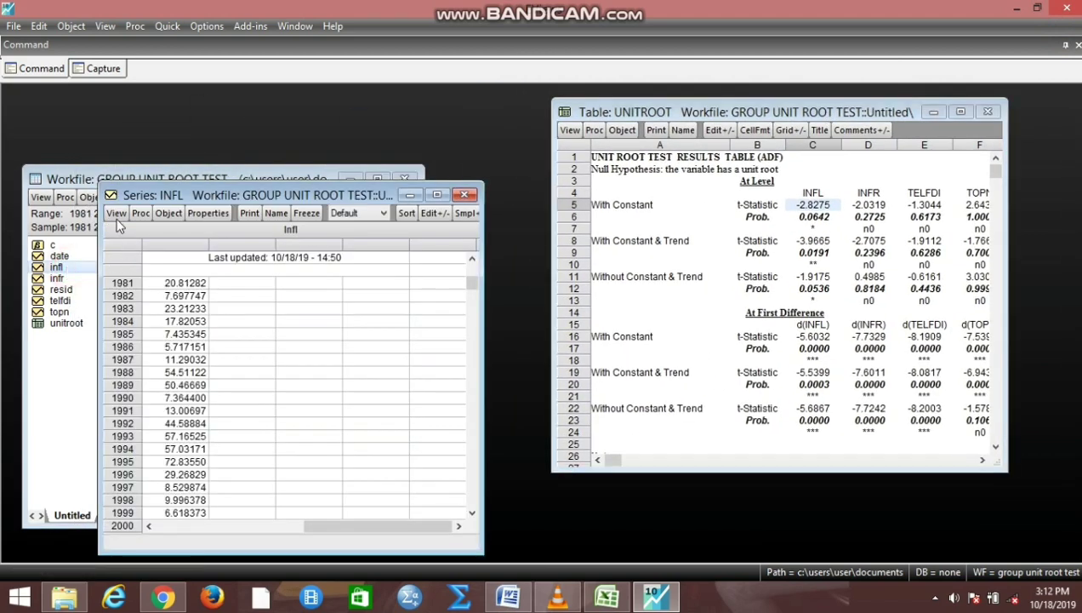
click(117, 214)
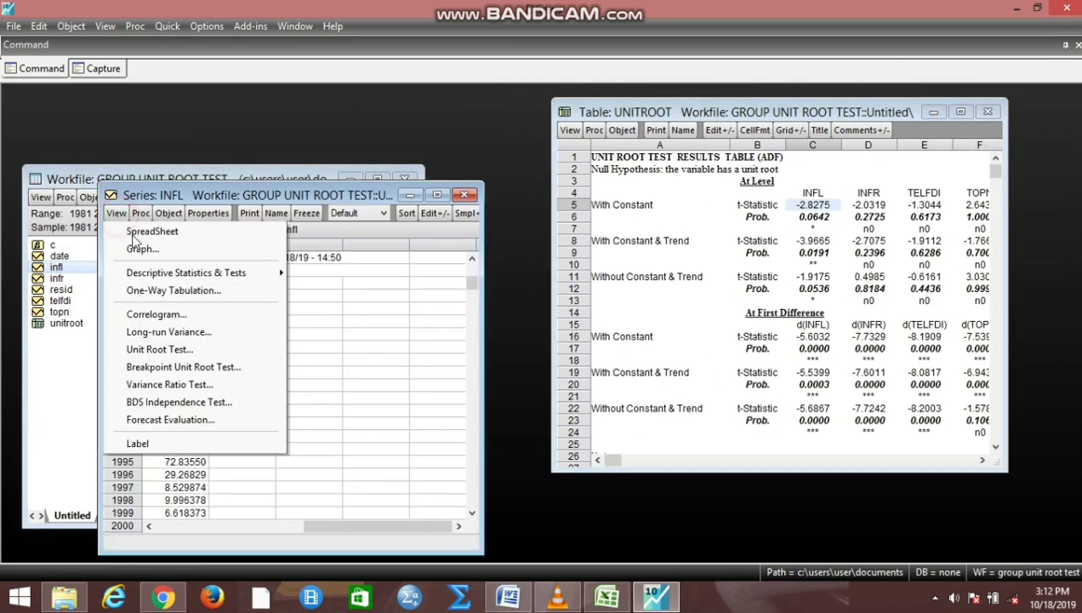
click(164, 352)
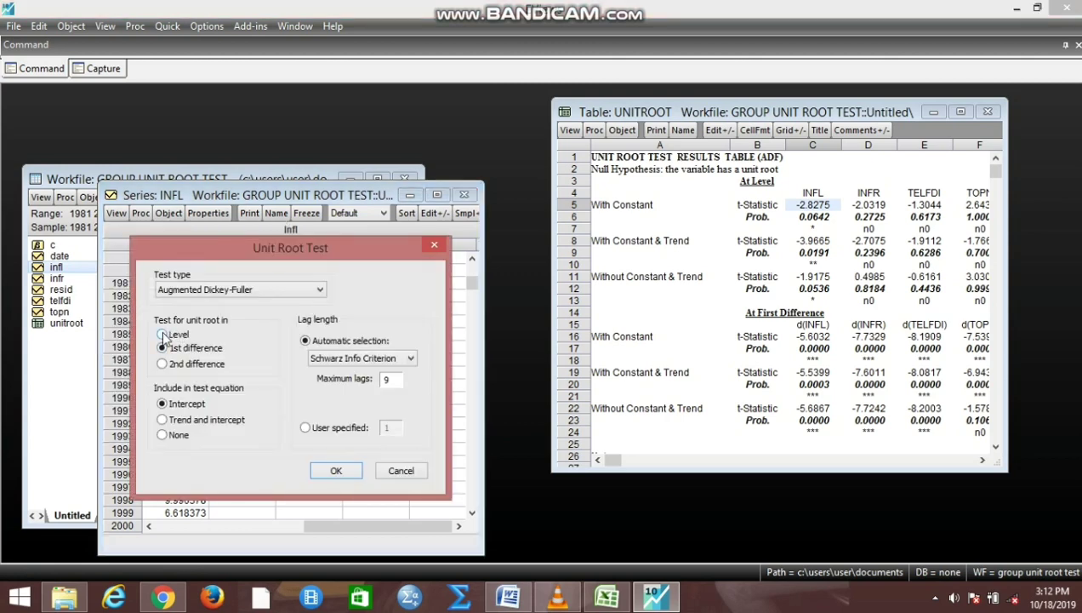
click(163, 334)
click(334, 471)
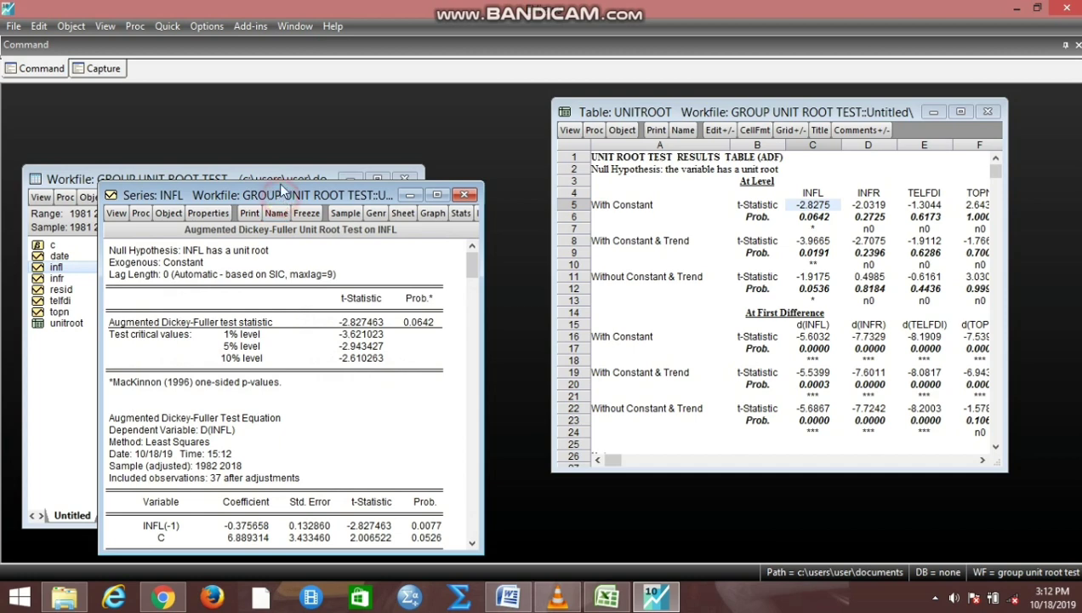
drag(278, 196, 272, 135)
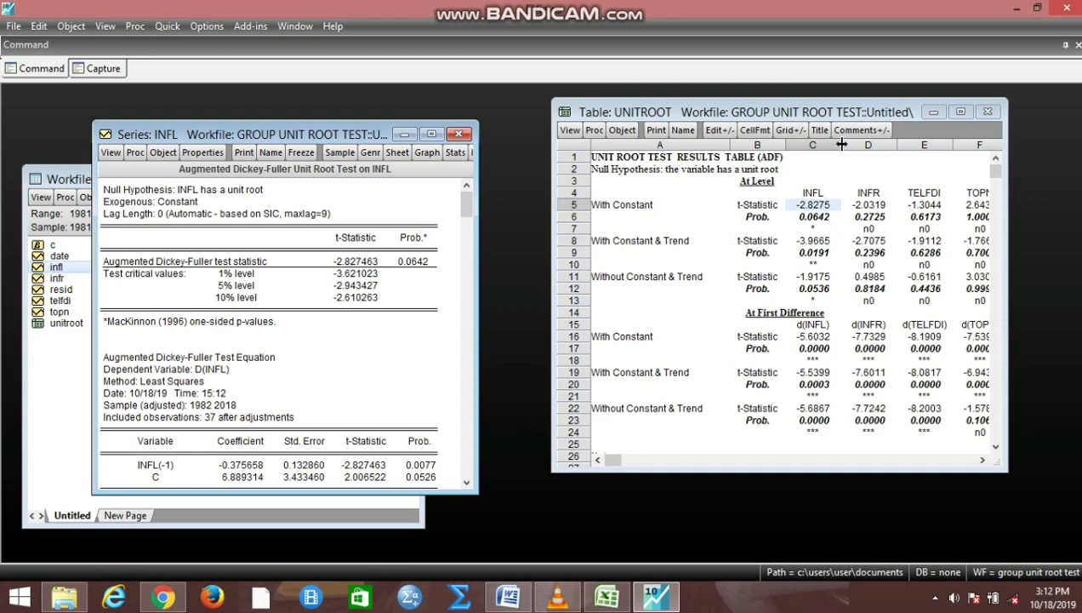
drag(842, 144, 874, 145)
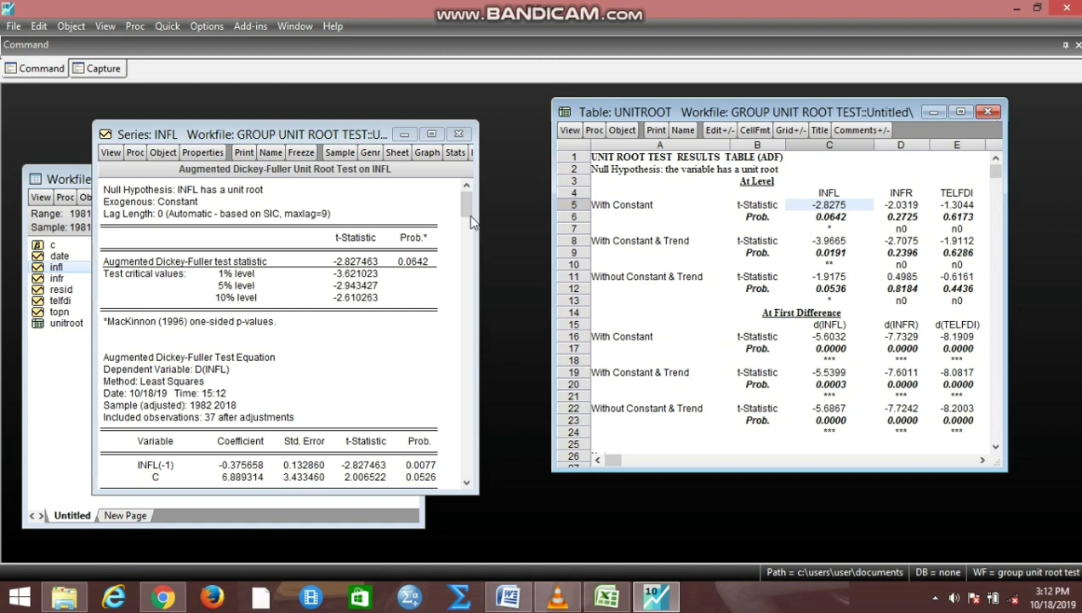
Close the Series INFL window showing the level ADF test output.
click(459, 135)
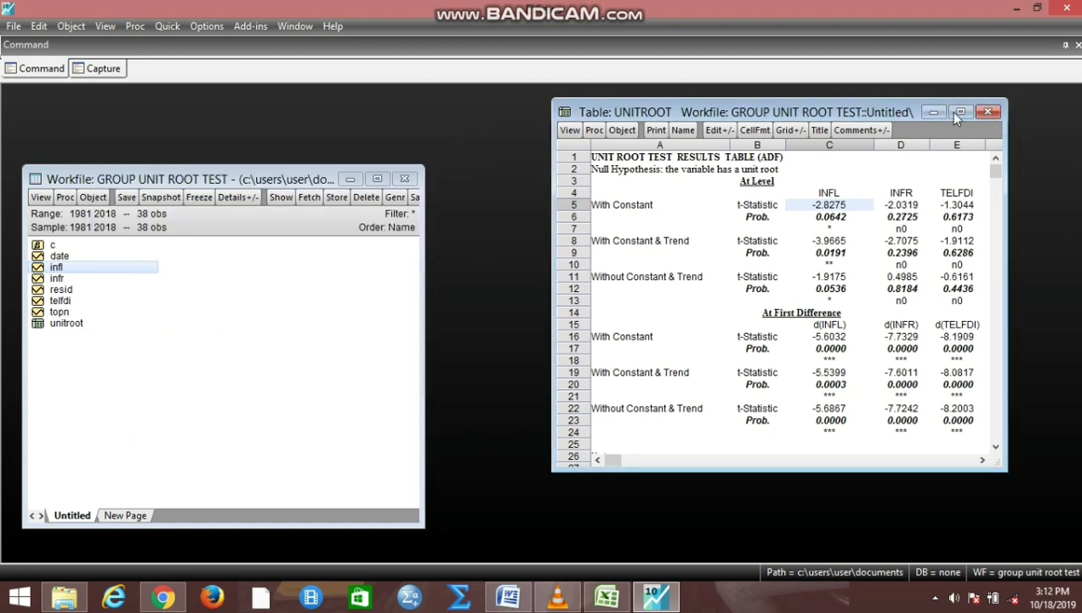